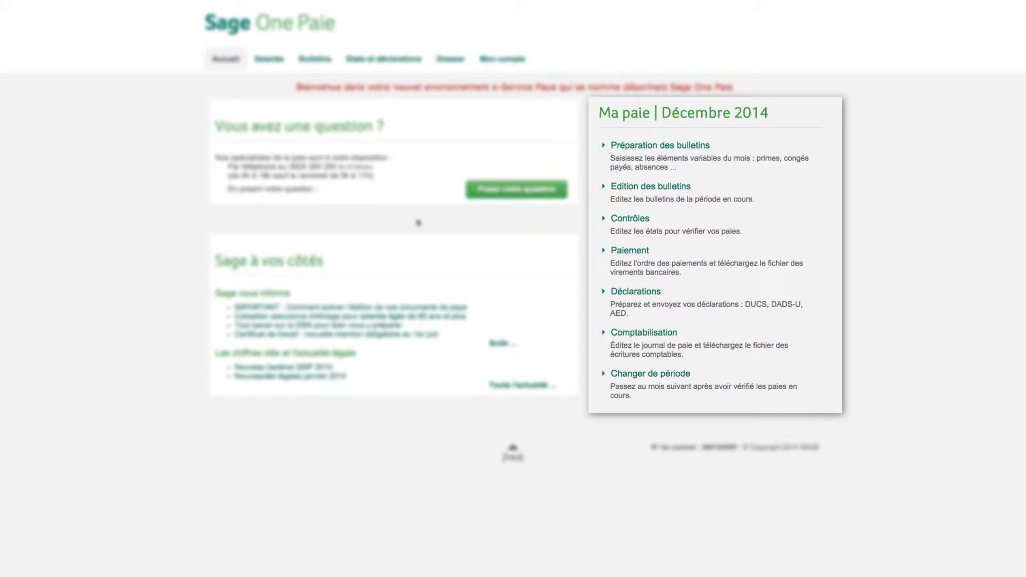
Enter a Prime exceptionnelle of 1000 and a Prime d'ancienneté of 150 in the employee's December 2014 payslip elements and save
{"action": "left_click", "coordinate": [312, 60]}
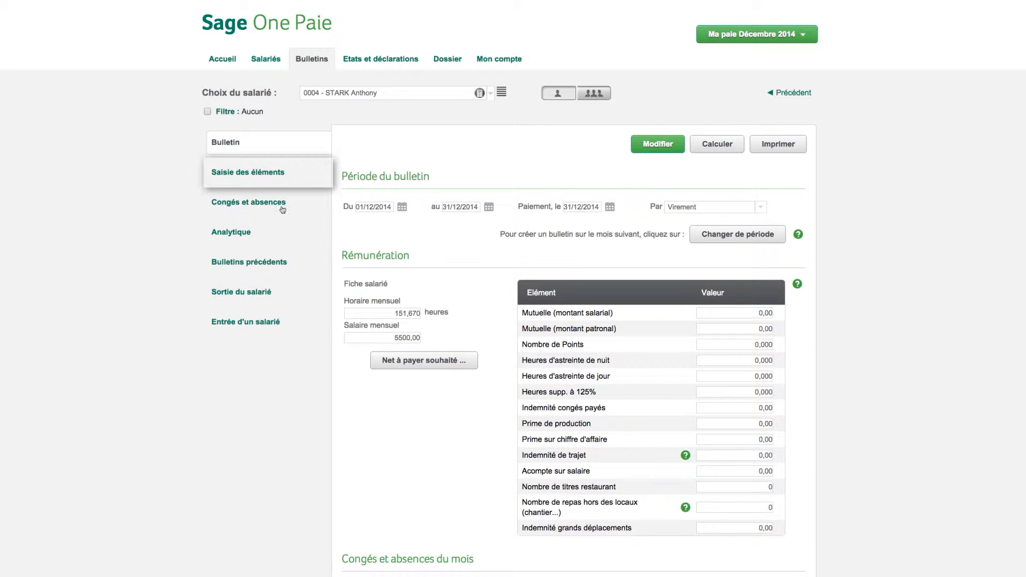
{"action": "left_click", "coordinate": [246, 181]}
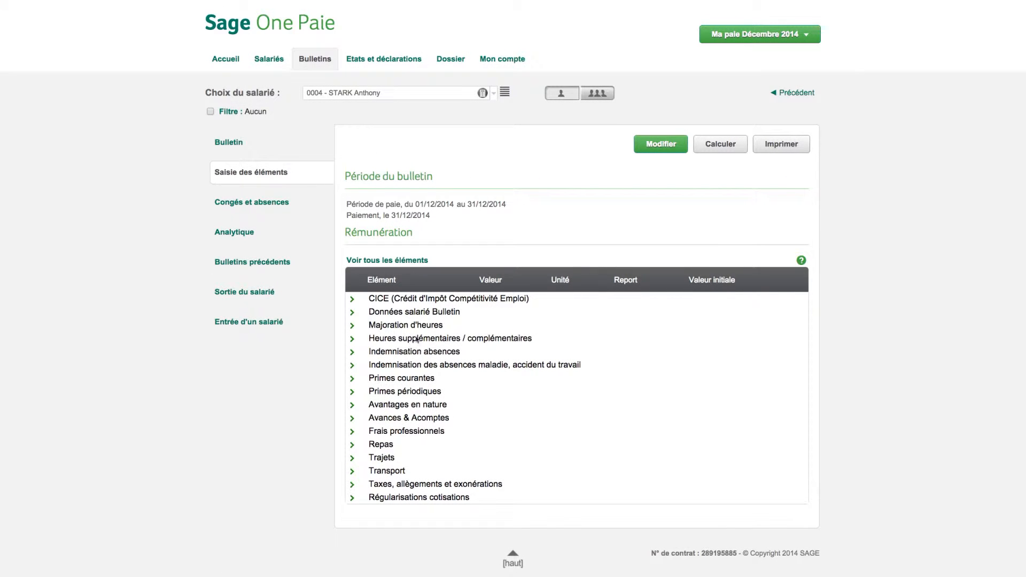
{"action": "left_click", "coordinate": [663, 152]}
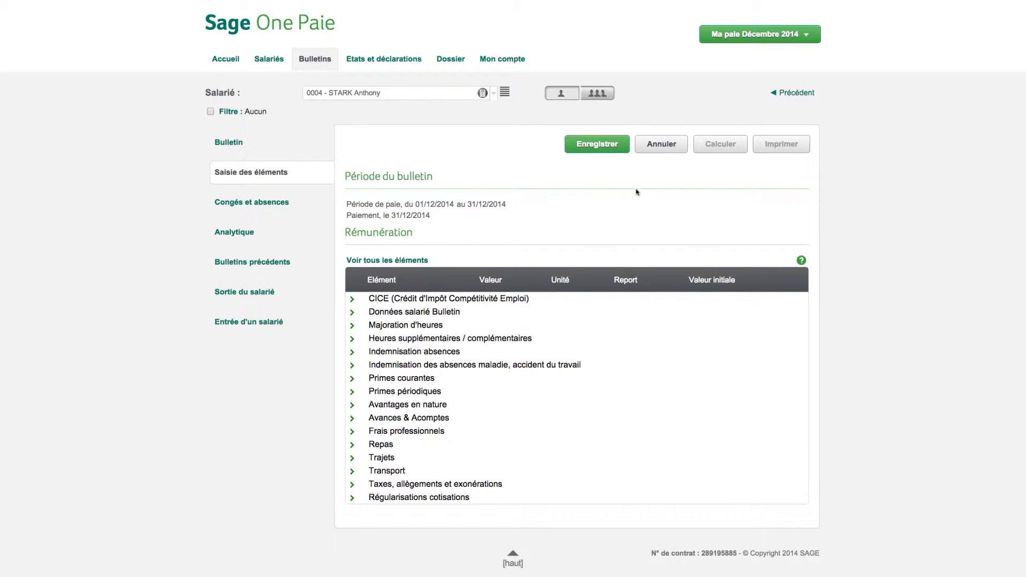
{"action": "left_click", "coordinate": [353, 381]}
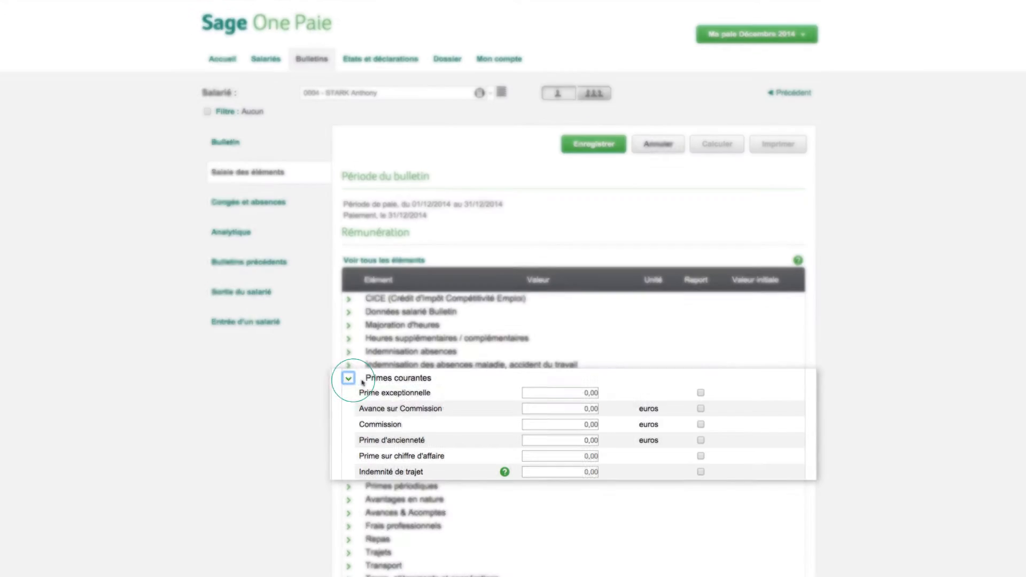
{"action": "left_click", "coordinate": [560, 393]}
{"action": "type", "text": "1000"}
{"action": "left_click", "coordinate": [564, 440]}
{"action": "type", "text": "150"}
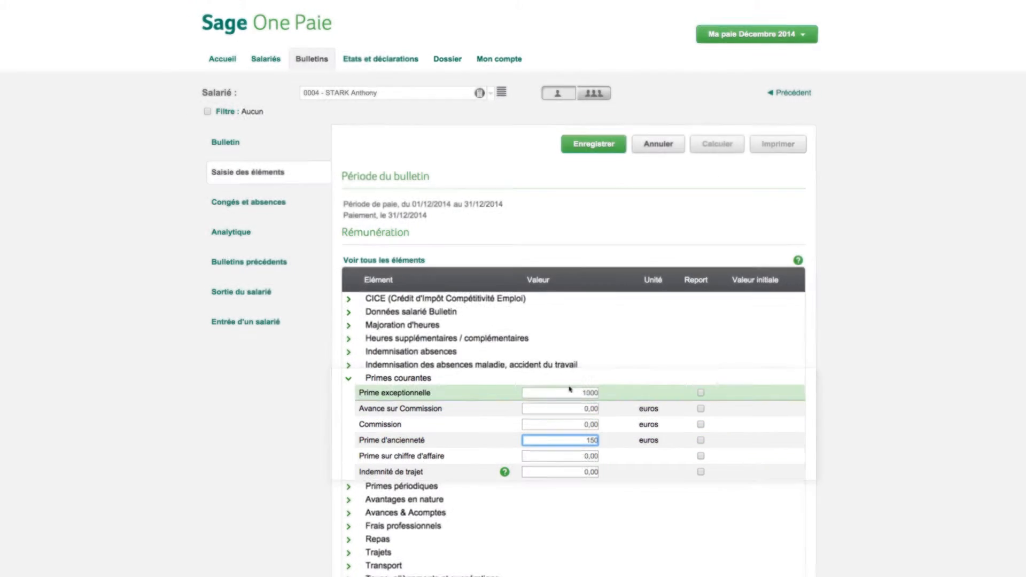
{"action": "left_click", "coordinate": [578, 151]}
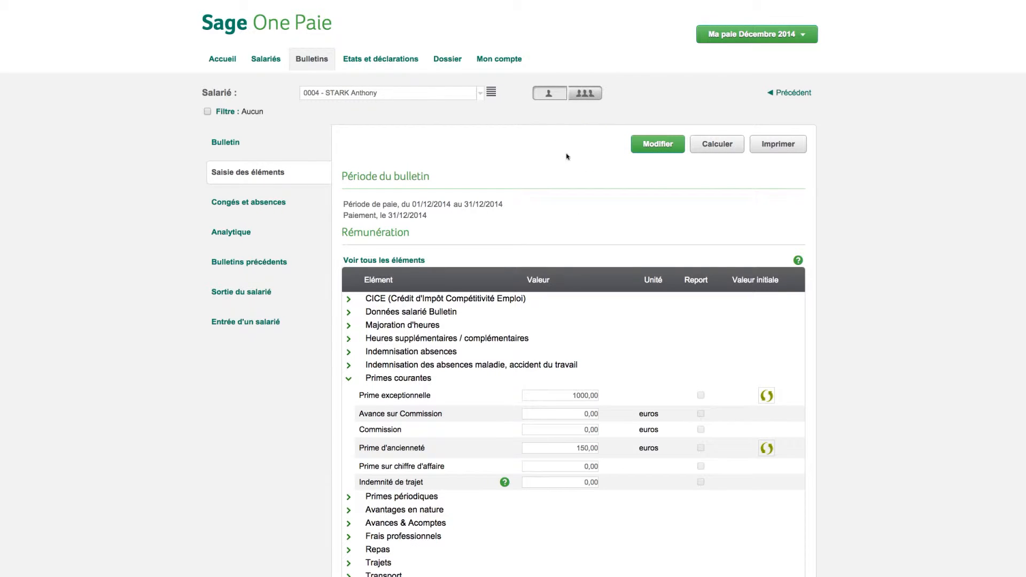
Create and save a Congé payé absence for the employee from 08/12/2014 to 12/12/2014
{"action": "left_click", "coordinate": [279, 210]}
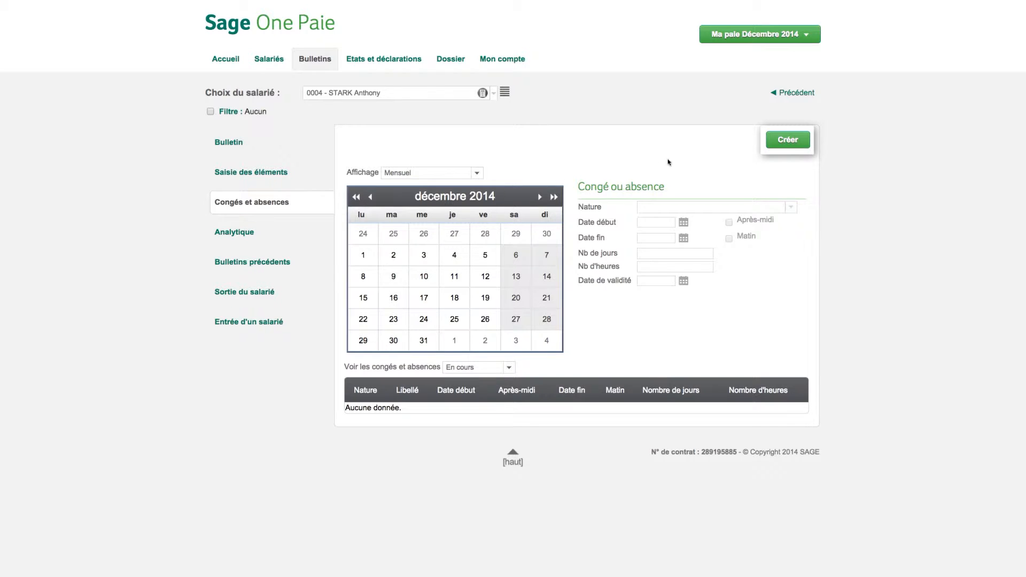
{"action": "left_click", "coordinate": [769, 145]}
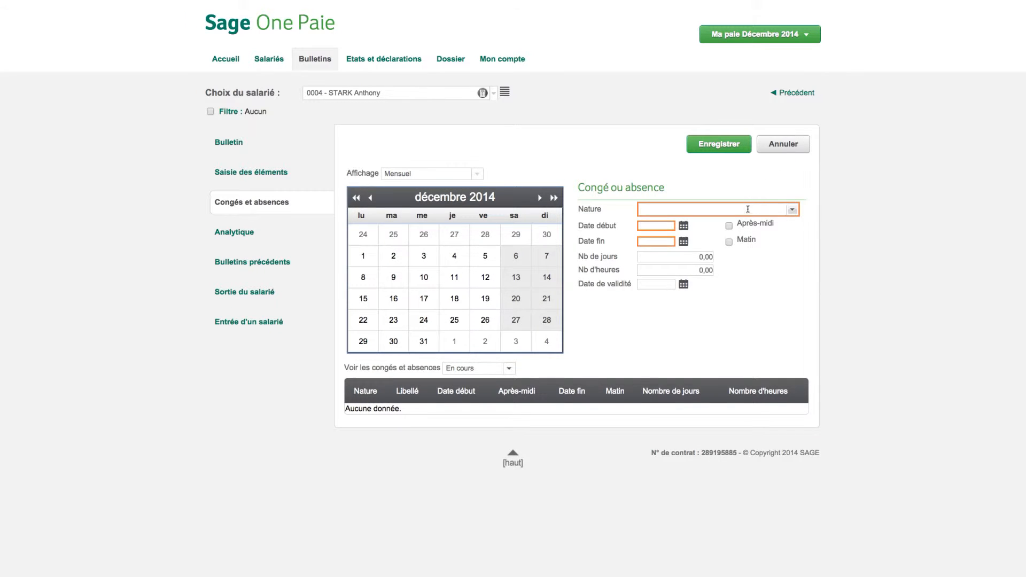
{"action": "left_click", "coordinate": [792, 210]}
{"action": "left_click", "coordinate": [739, 286]}
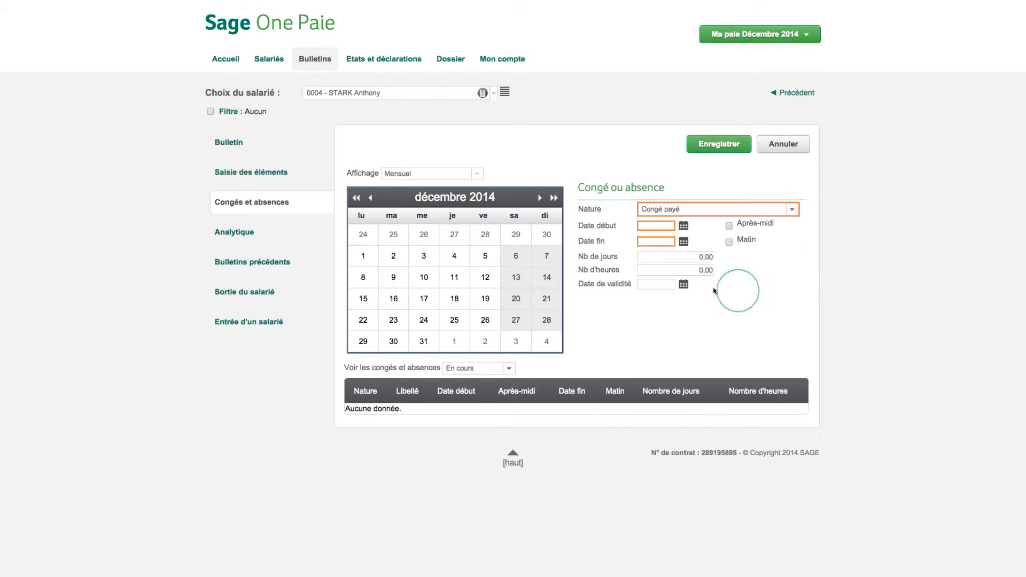
{"action": "left_click_drag", "start_coordinate": [371, 288], "coordinate": [492, 288]}
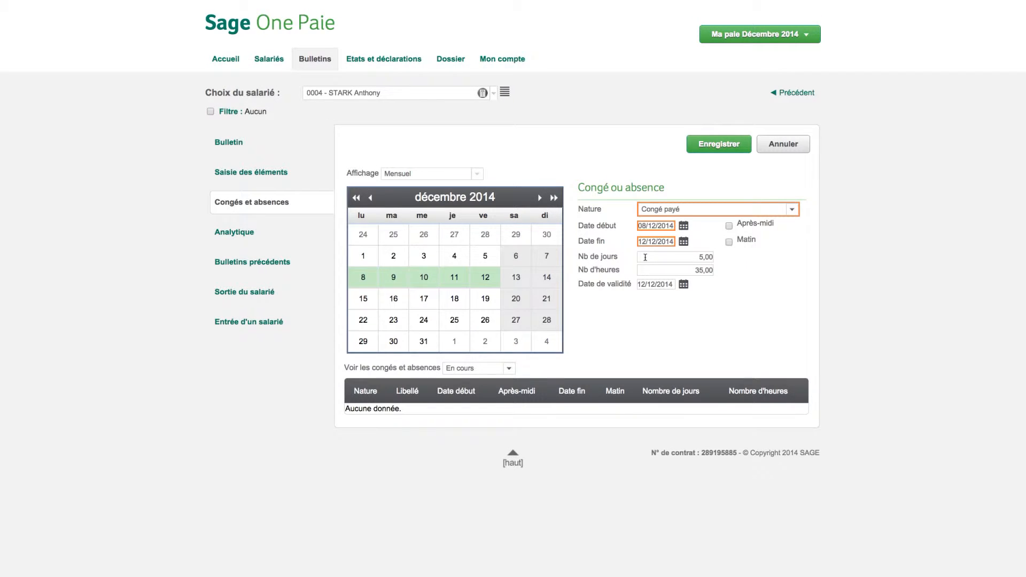
{"action": "left_click", "coordinate": [708, 149]}
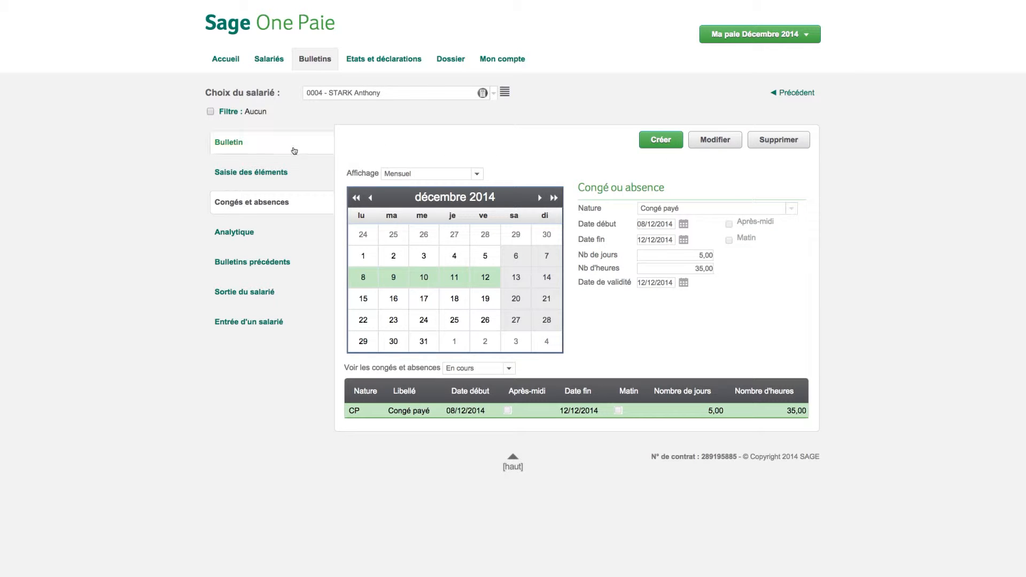
Return to the employee's payslip and print the December 2014 bulletin de paie
{"action": "left_click", "coordinate": [233, 145]}
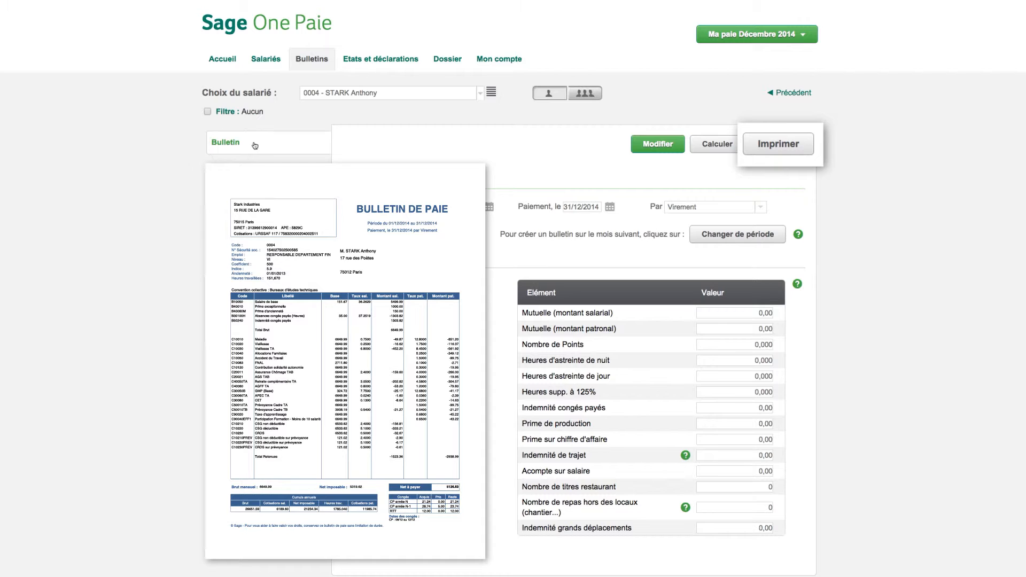
{"action": "left_click", "coordinate": [764, 150]}
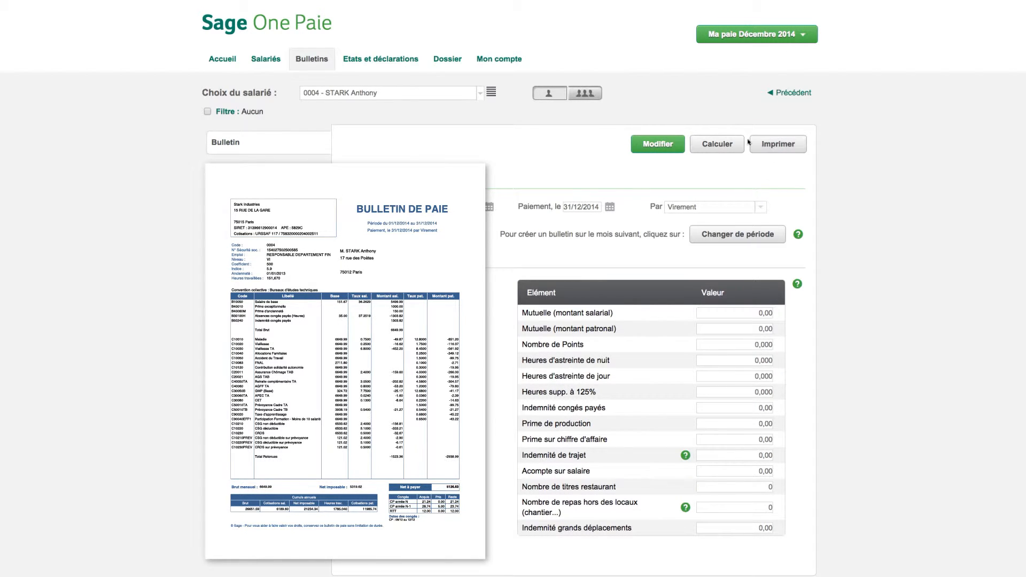
Look at the multi-employee payslip preparation grid and return to the single-employee view
{"action": "left_click", "coordinate": [588, 94]}
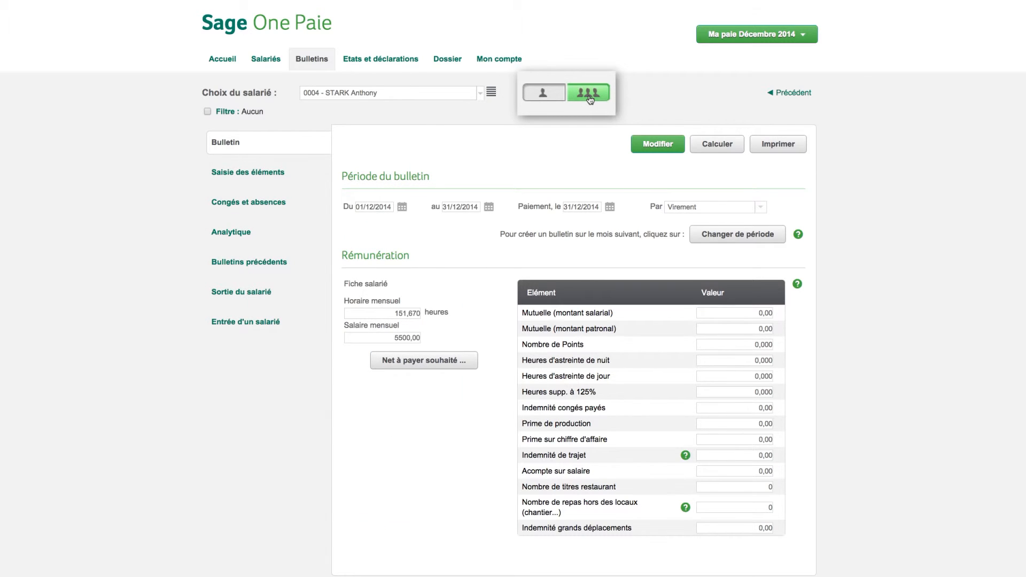
{"action": "left_click", "coordinate": [588, 94]}
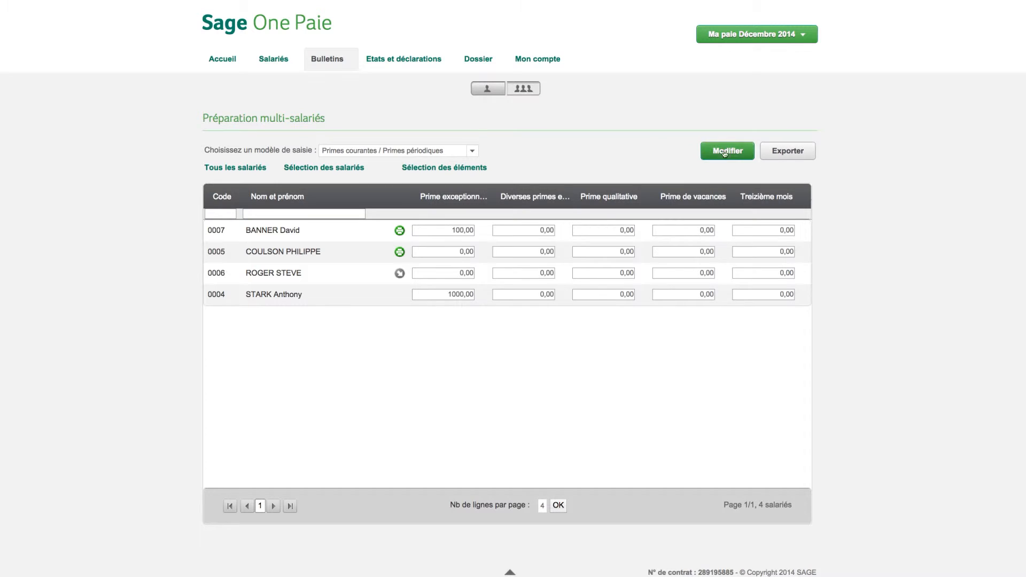
{"action": "left_click", "coordinate": [497, 90]}
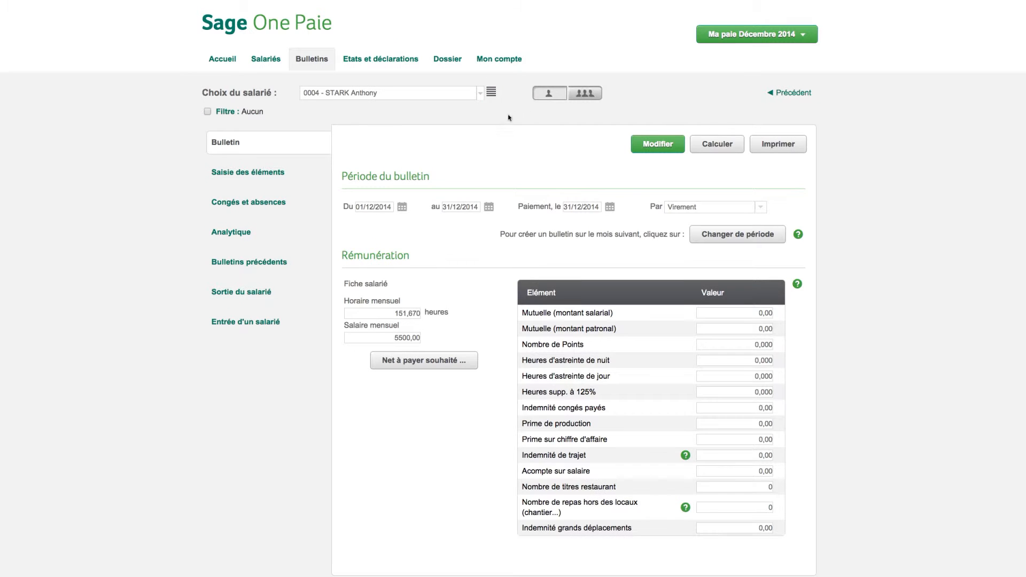
Try the new employee entry wizard, copying the parameters of the first listed employee, and cancel the entry
{"action": "left_click", "coordinate": [269, 323]}
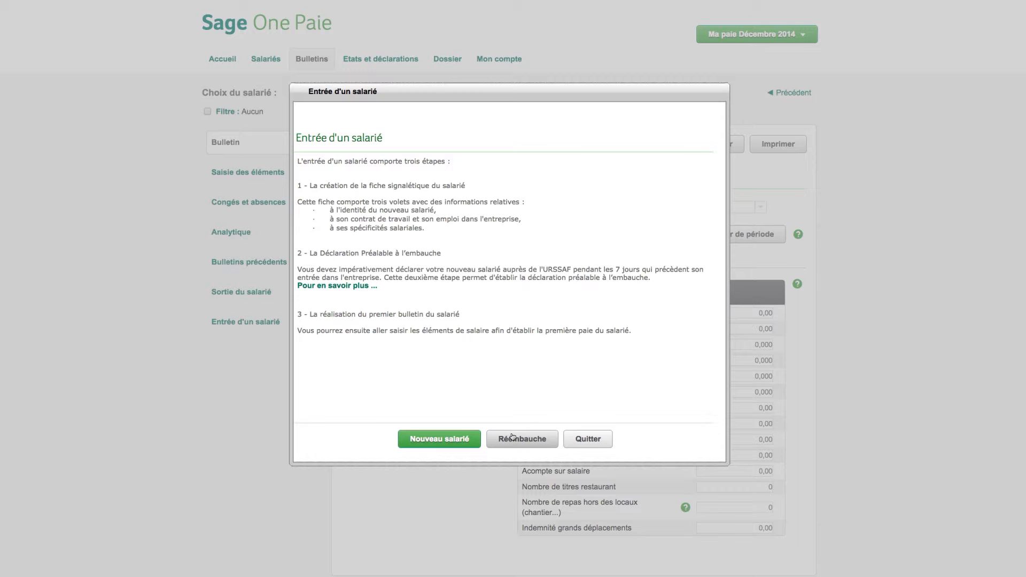
{"action": "left_click", "coordinate": [462, 438]}
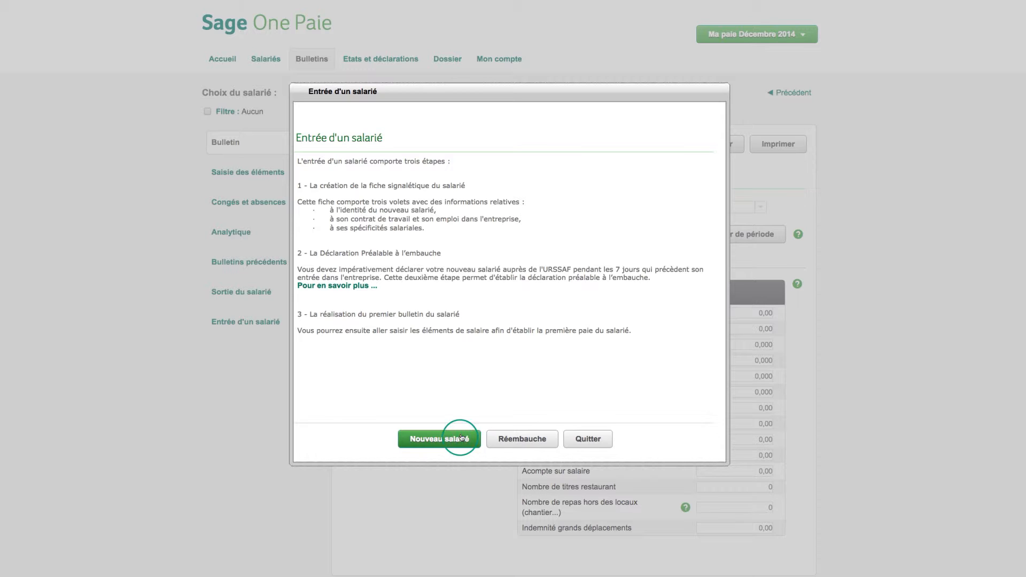
{"action": "left_click", "coordinate": [538, 442]}
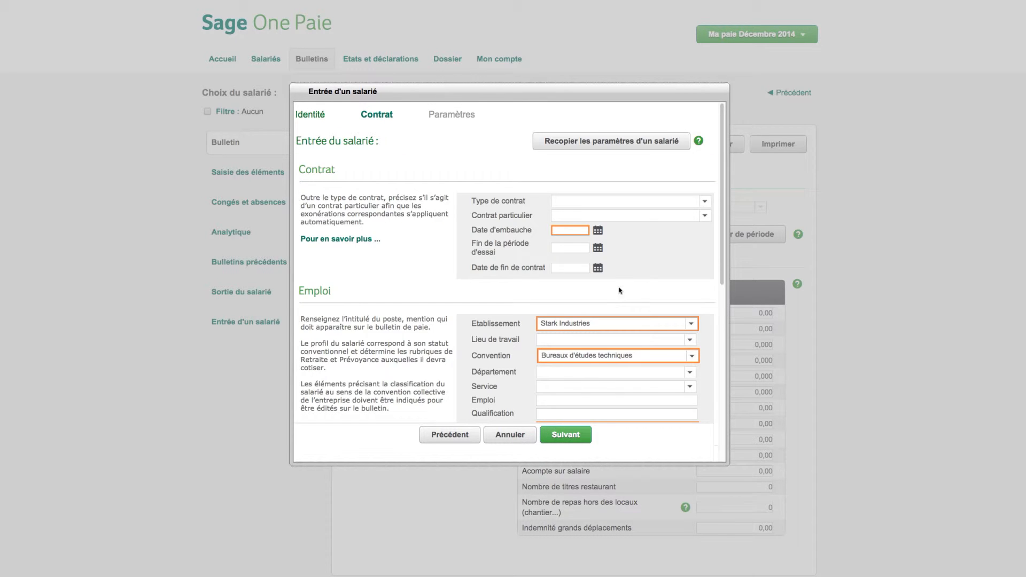
{"action": "left_click", "coordinate": [671, 146]}
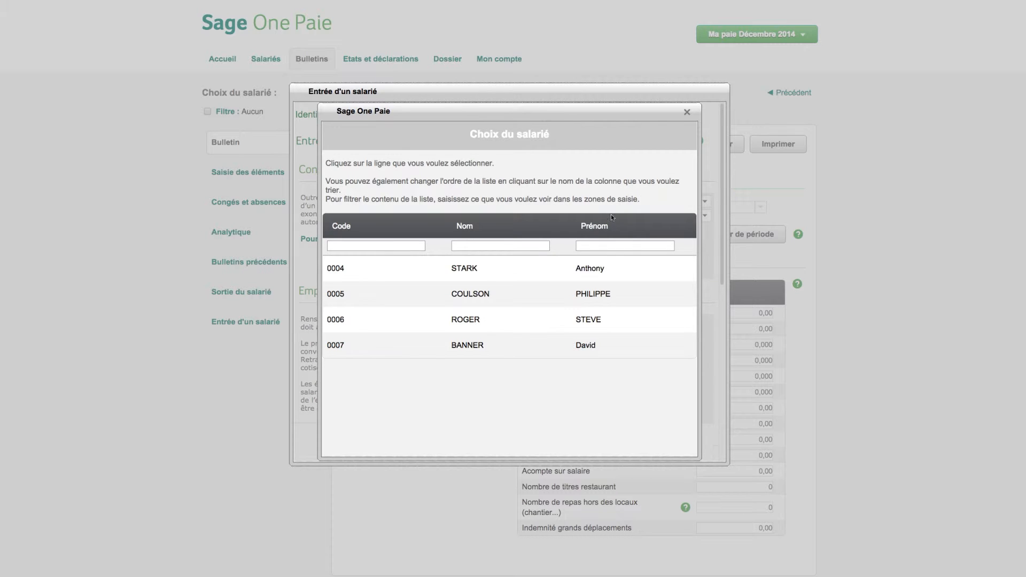
{"action": "left_click", "coordinate": [572, 274]}
{"action": "left_click", "coordinate": [559, 437]}
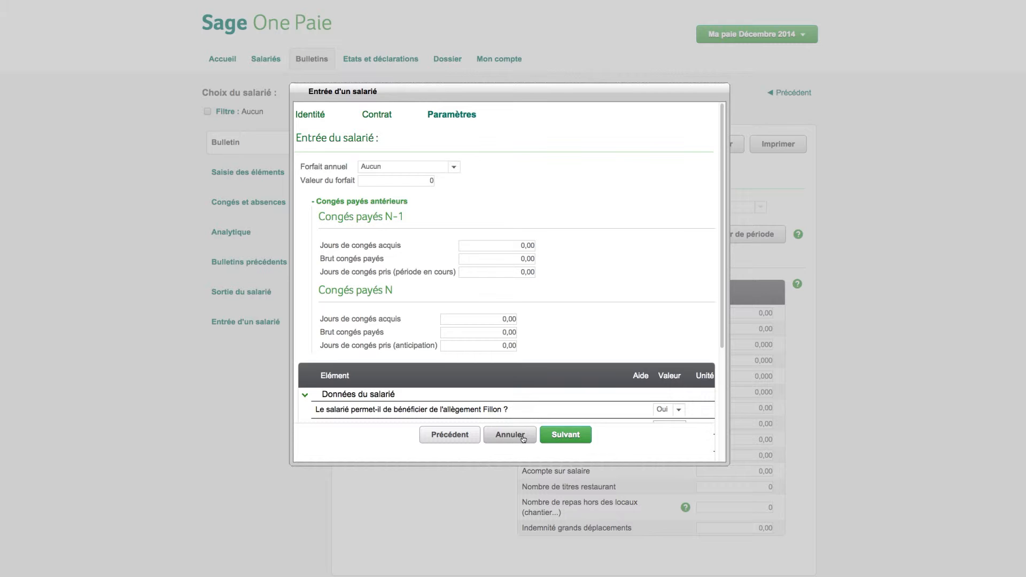
{"action": "left_click", "coordinate": [510, 435]}
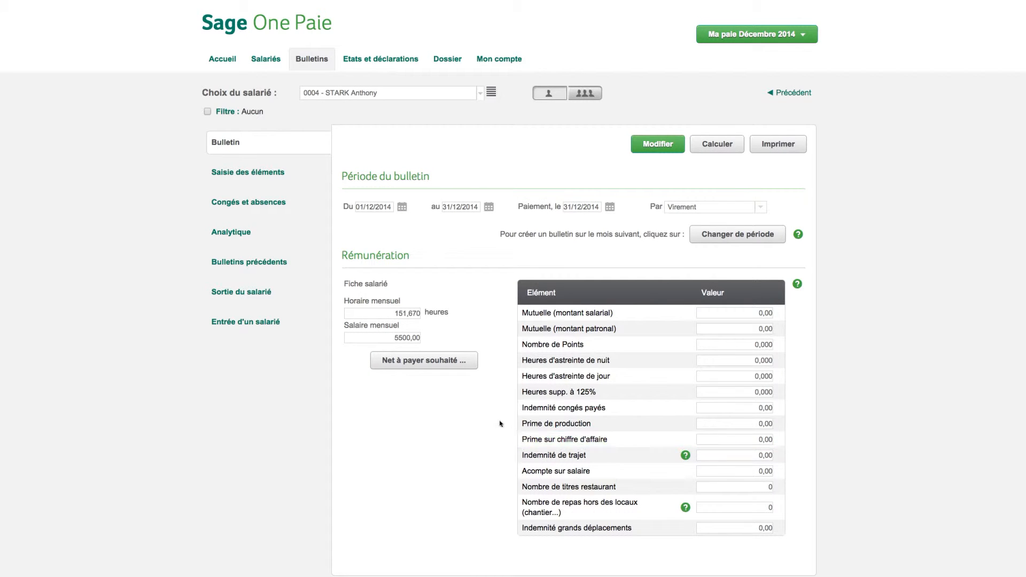
Confirm the employee's departure on 31/12/2014 with the reason "Fin de contrat à durée déterminée ou fin d'accueil occasionnel"
{"action": "left_click", "coordinate": [266, 295]}
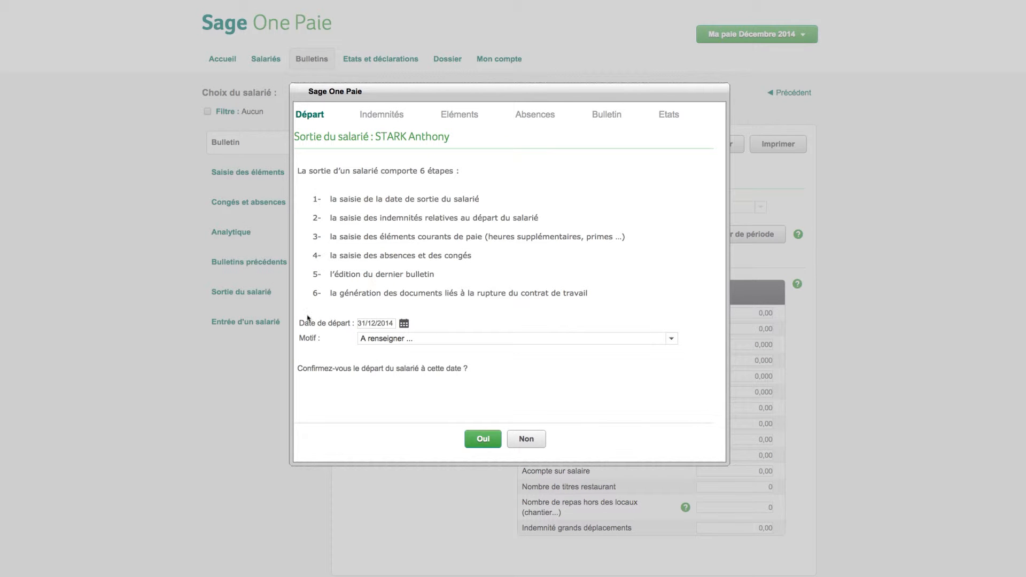
{"action": "left_click", "coordinate": [371, 340]}
{"action": "left_click", "coordinate": [368, 324]}
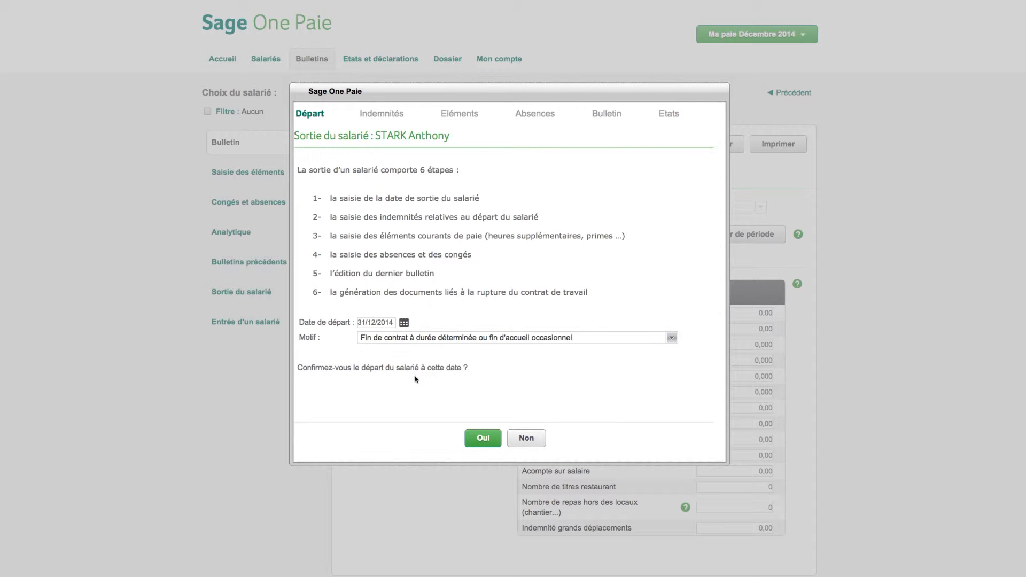
{"action": "left_click", "coordinate": [479, 437]}
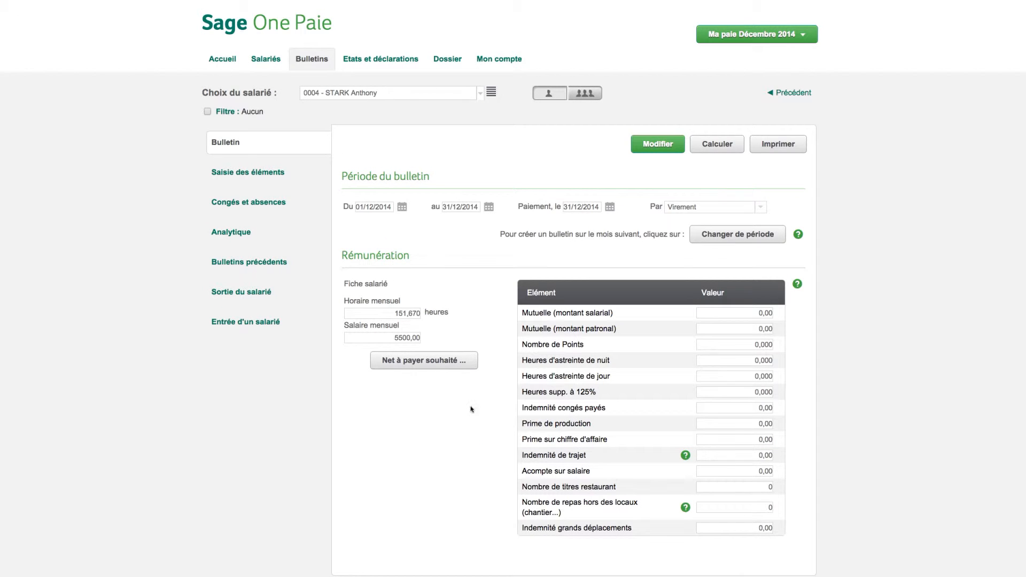
Examine how the employee's pay is allocated across the analytical sections and return to the payslip
{"action": "left_click", "coordinate": [249, 236]}
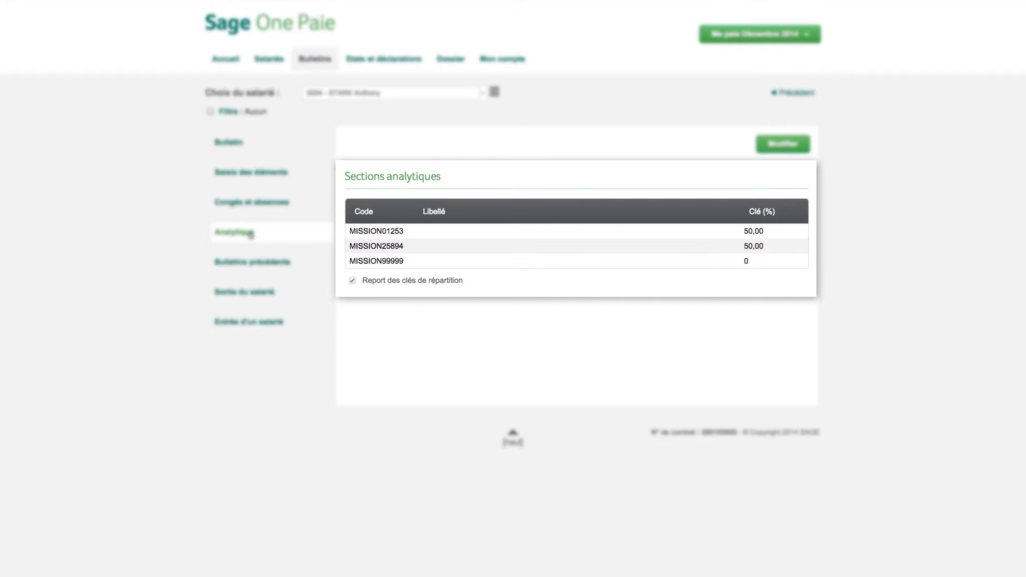
{"action": "left_click", "coordinate": [238, 150]}
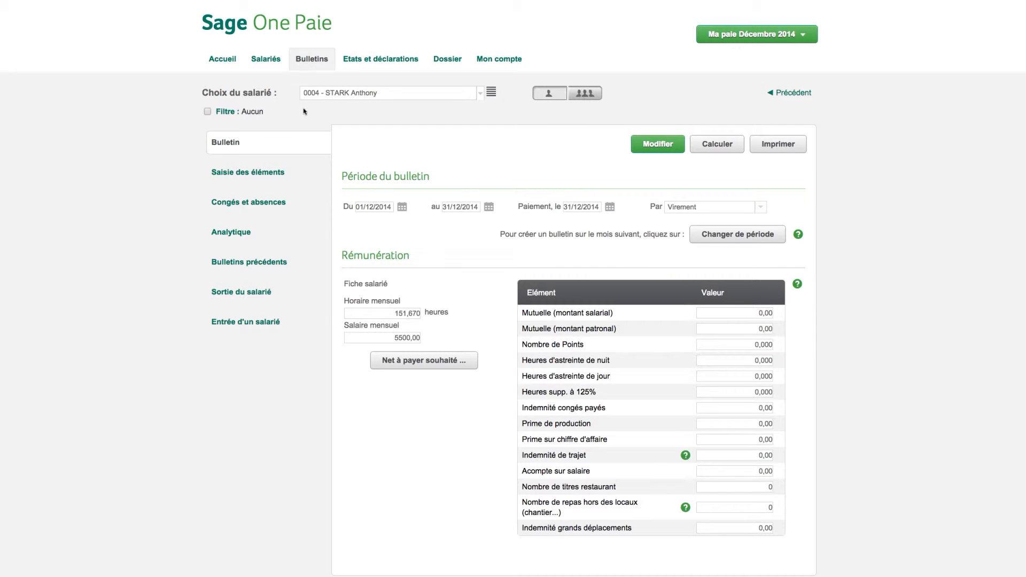
Filter the 2014 payroll statements to employees in the departments "(vide)" and "Departement Services"
{"action": "left_click", "coordinate": [373, 63]}
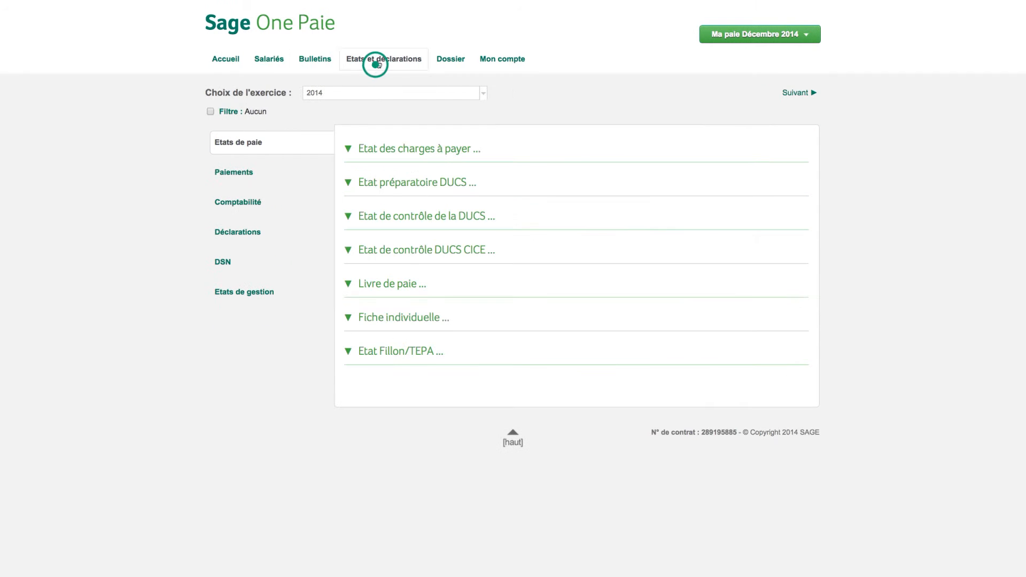
{"action": "left_click", "coordinate": [378, 149]}
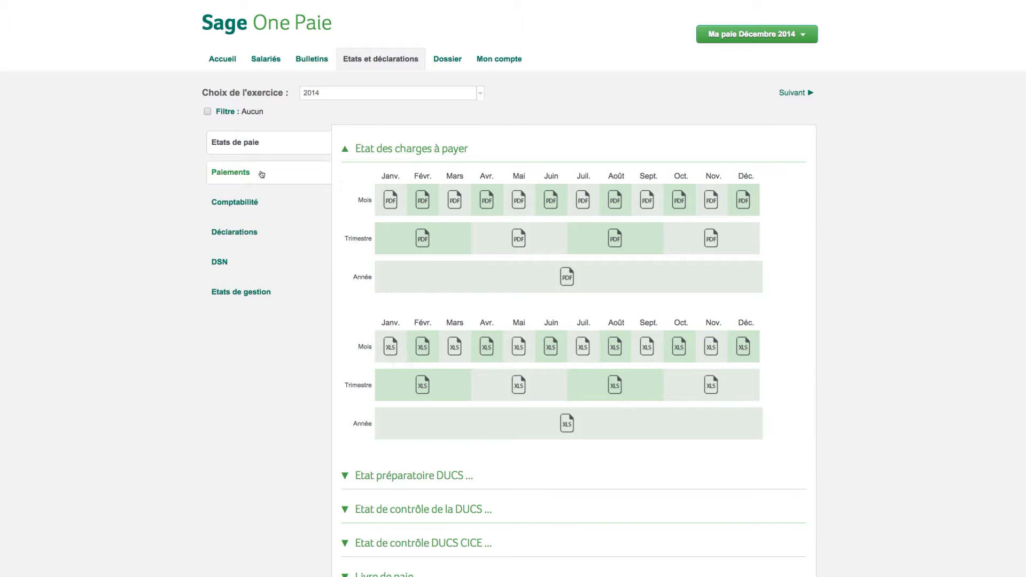
{"action": "left_click", "coordinate": [224, 113]}
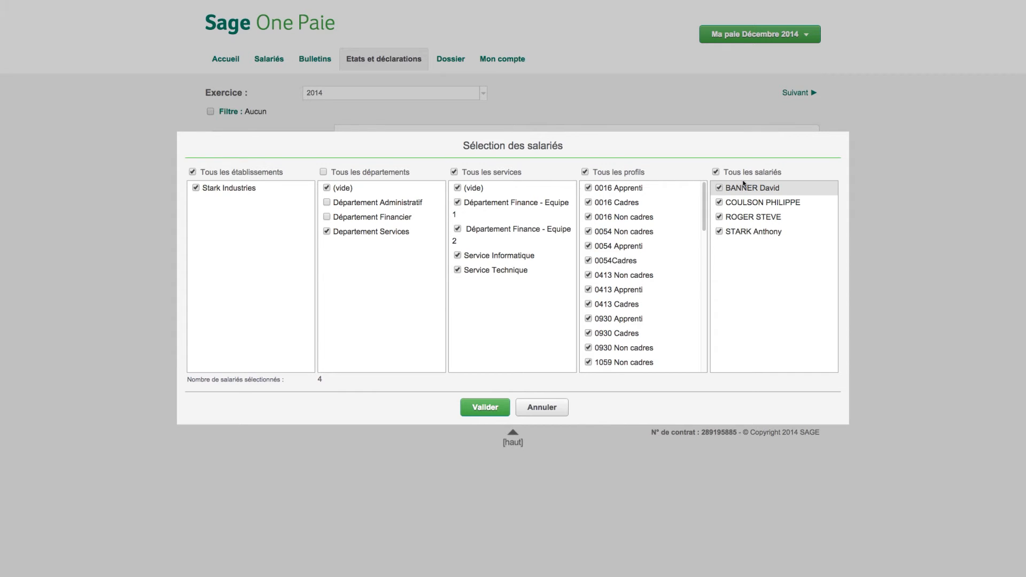
{"action": "left_click", "coordinate": [491, 408]}
Generate the annual PDF of the Etat des charges à payer for 01/01/2014 to 31/12/2014
{"action": "left_click", "coordinate": [421, 149]}
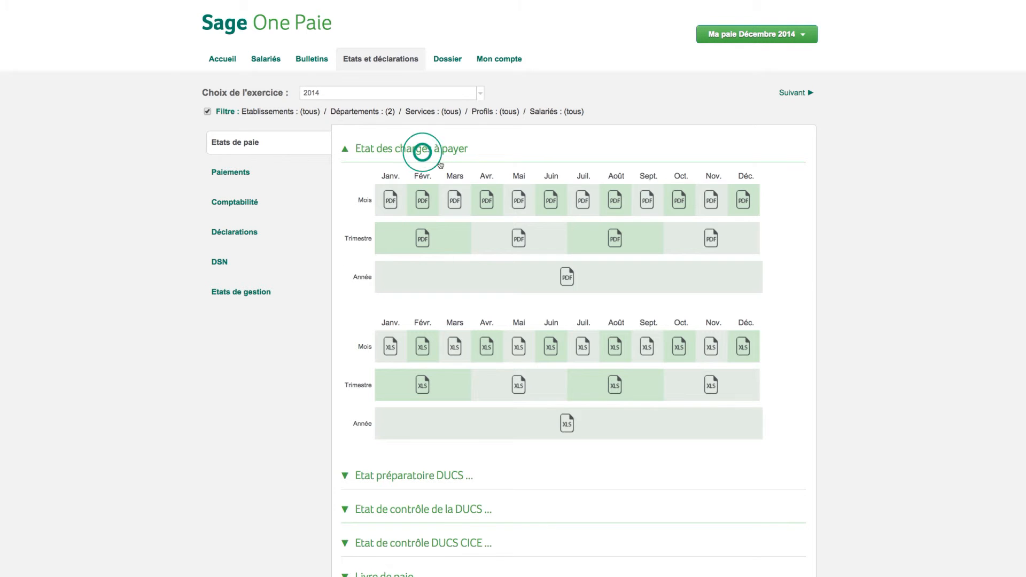
{"action": "left_click", "coordinate": [565, 277]}
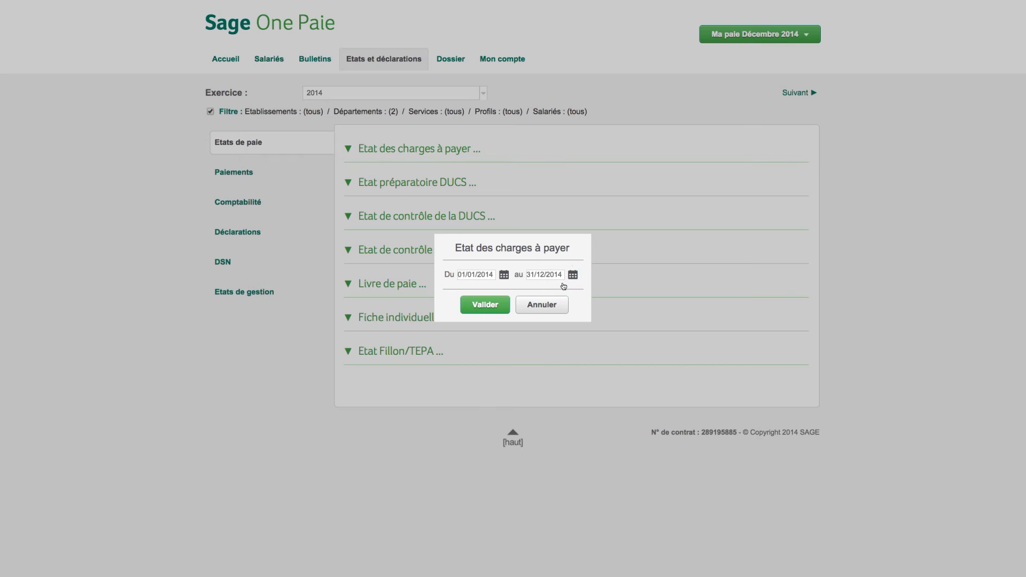
{"action": "left_click", "coordinate": [491, 305]}
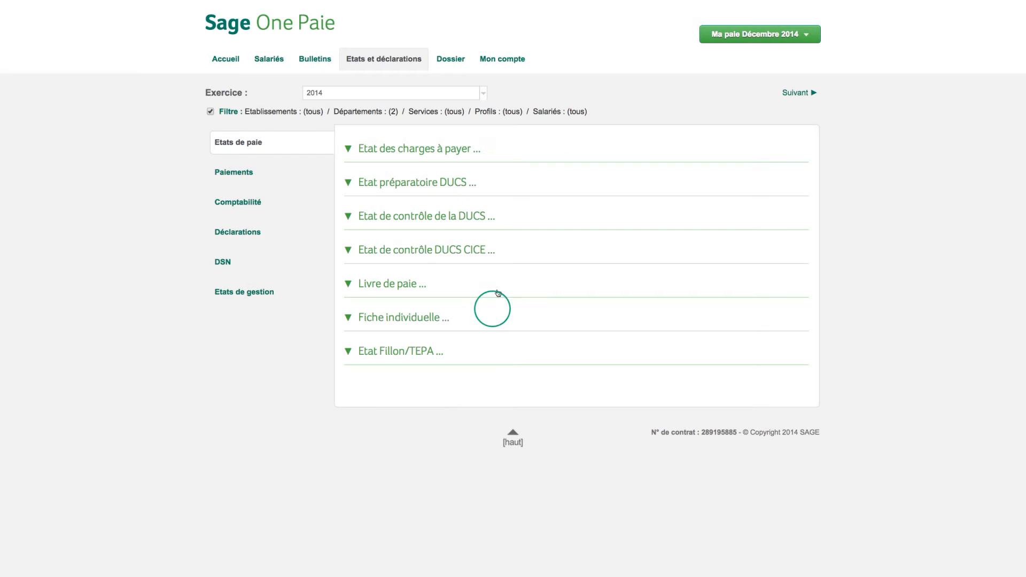
Review the 2014 payment files, the accounting exports and the available management reports
{"action": "left_click", "coordinate": [256, 174]}
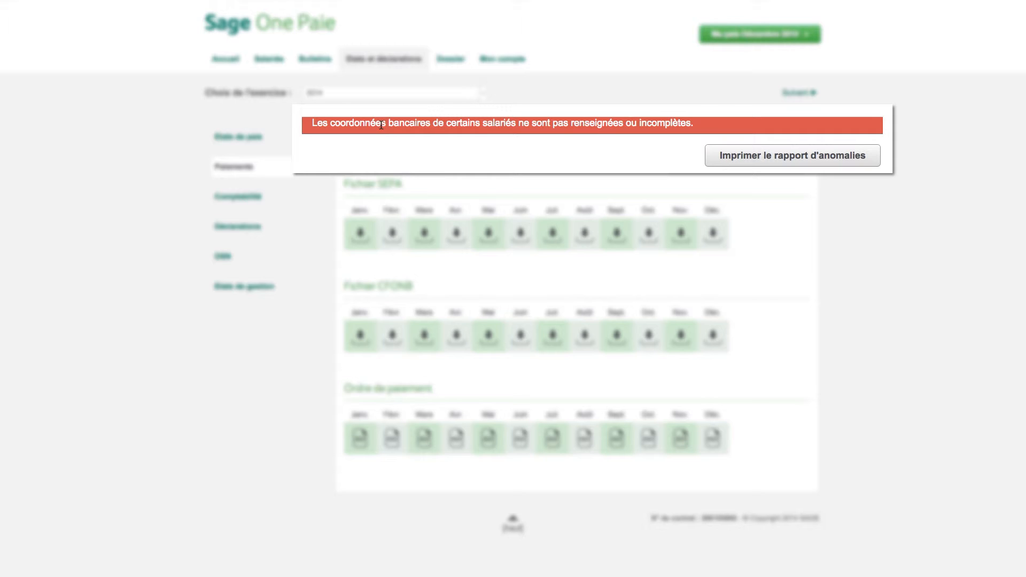
{"action": "left_click", "coordinate": [293, 197]}
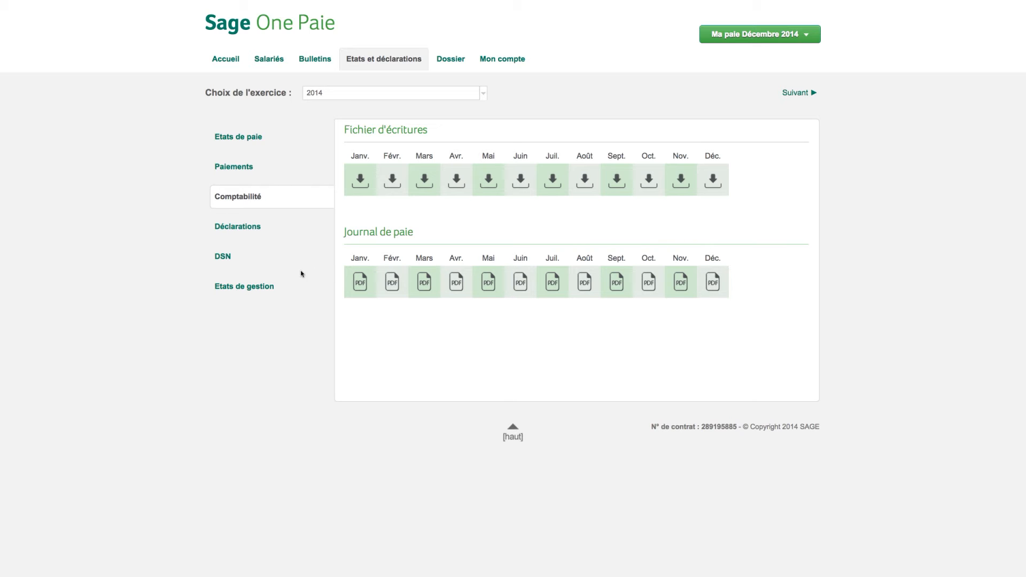
{"action": "left_click", "coordinate": [239, 286]}
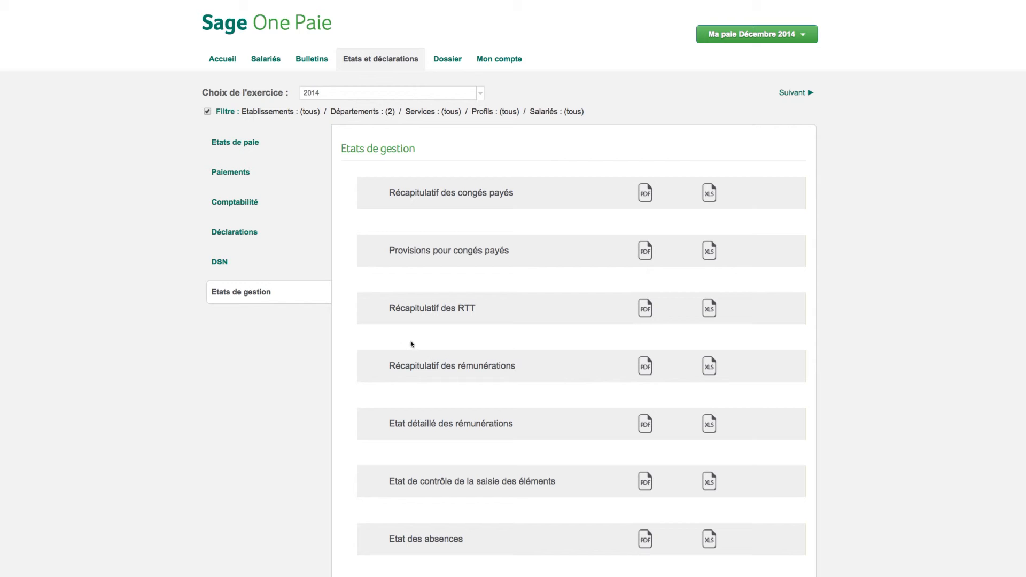
Examine the DUCS, AED and DADSU sections of the 2014 declarations
{"action": "left_click", "coordinate": [246, 243]}
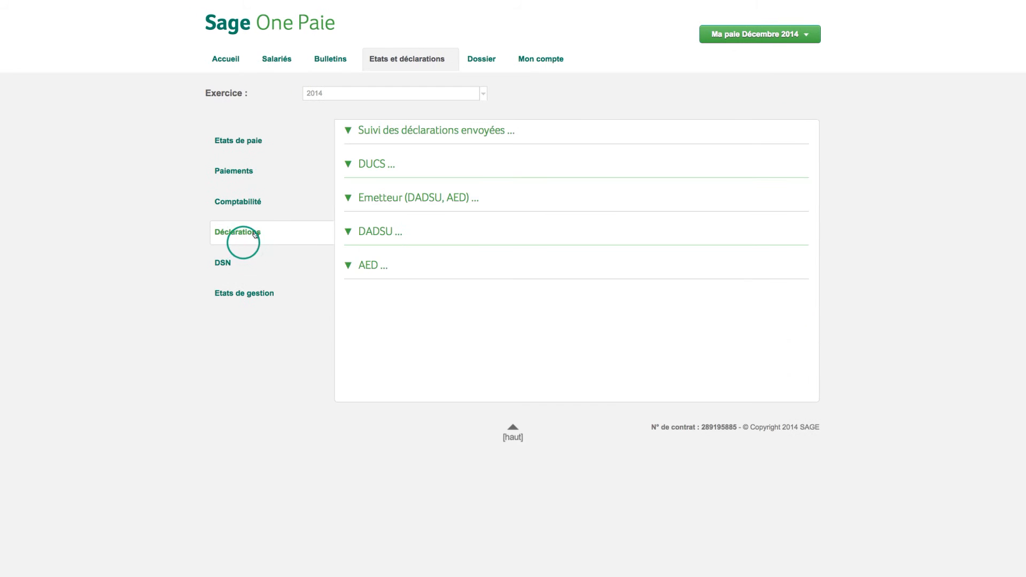
{"action": "left_click", "coordinate": [389, 177]}
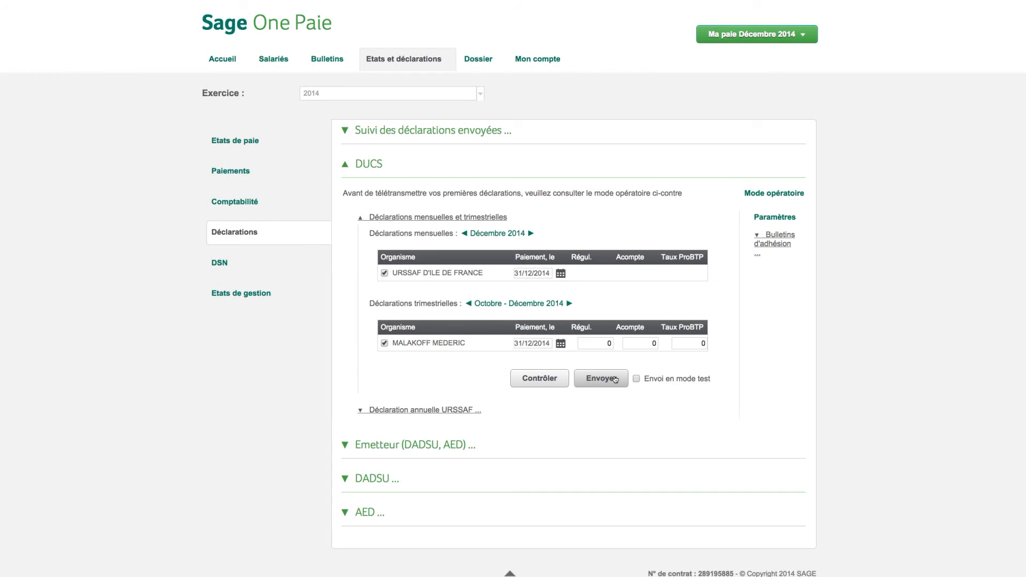
{"action": "left_click", "coordinate": [369, 166]}
{"action": "left_click", "coordinate": [378, 265]}
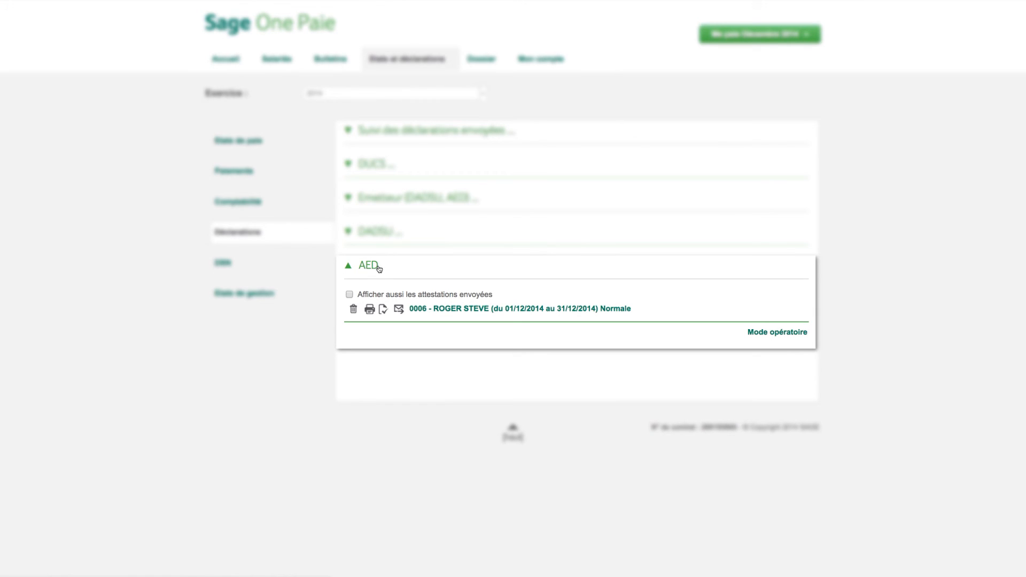
{"action": "left_click", "coordinate": [378, 266]}
{"action": "left_click", "coordinate": [366, 235]}
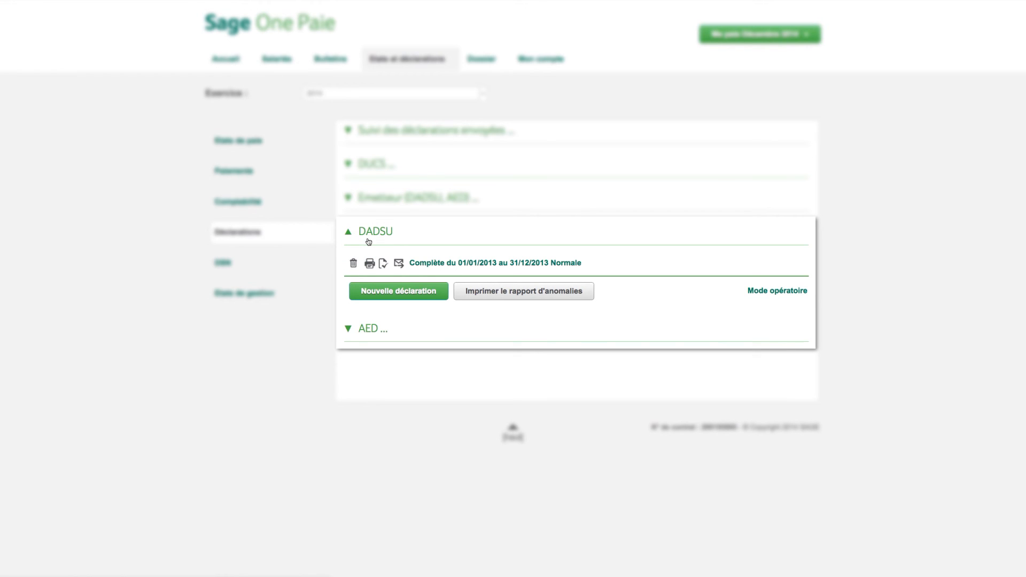